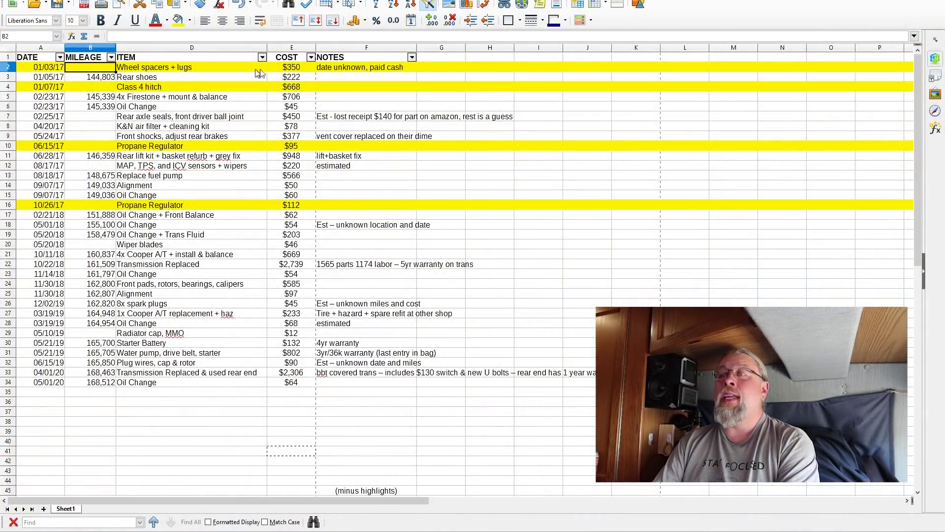
Select cell A2, the first date entry in the maintenance log.
{"action": "left_click", "coordinate": [52, 68]}
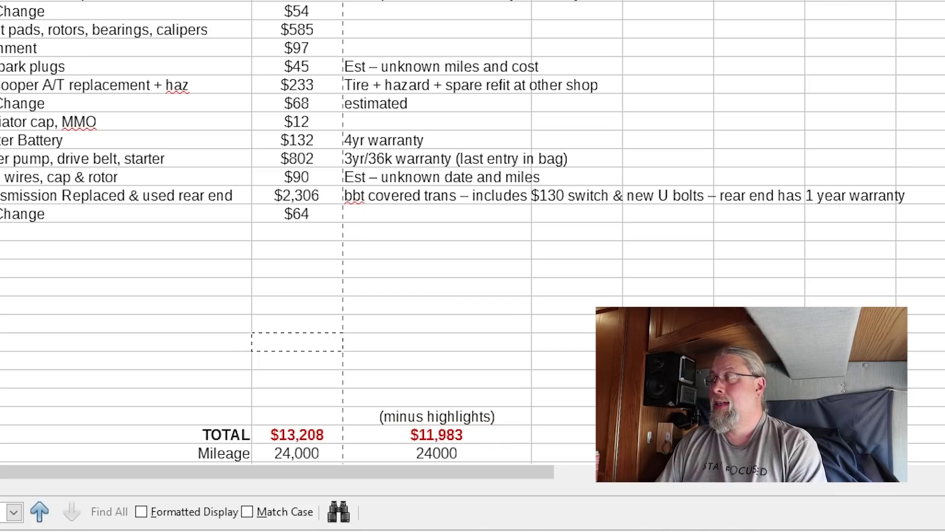
{"action": "scroll", "coordinate": [314, 413], "scroll_direction": "down", "scroll_amount": 1}
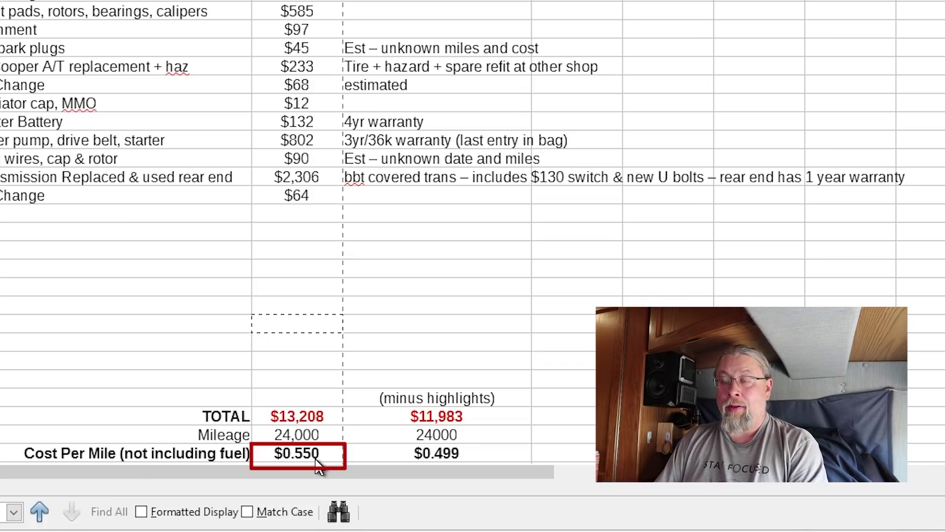
Select the $0.499 cost-per-mile cell and move down to show the Fuel cost total row.
{"action": "left_click", "coordinate": [390, 456]}
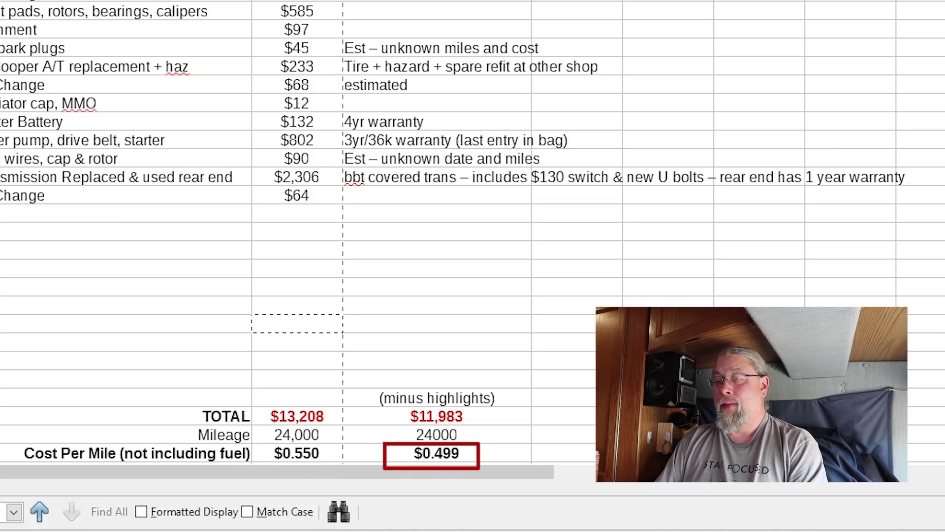
{"action": "key", "text": "Down"}
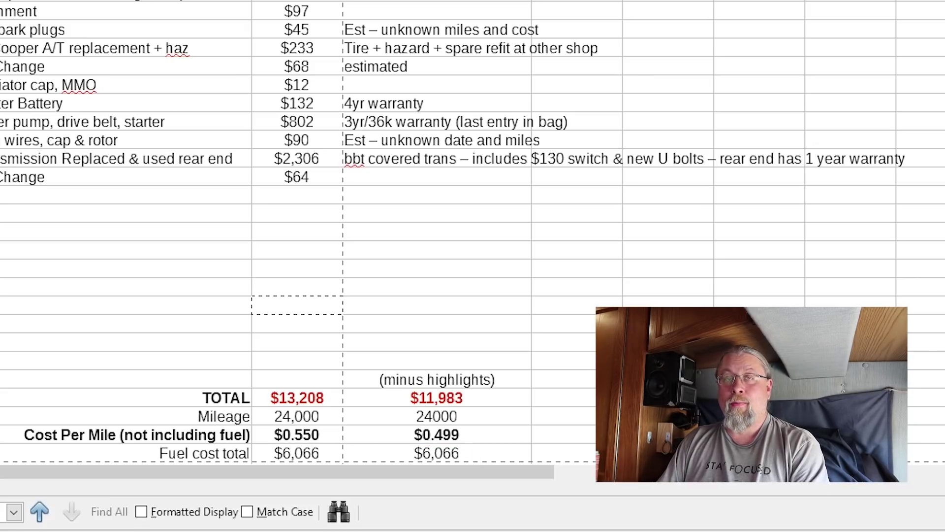
{"action": "scroll", "coordinate": [473, 233], "scroll_direction": "down", "scroll_amount": 1}
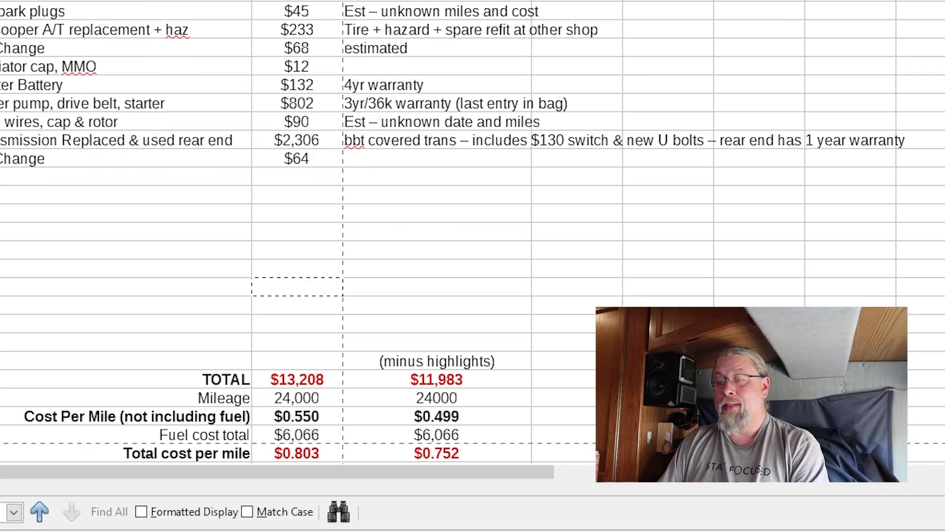